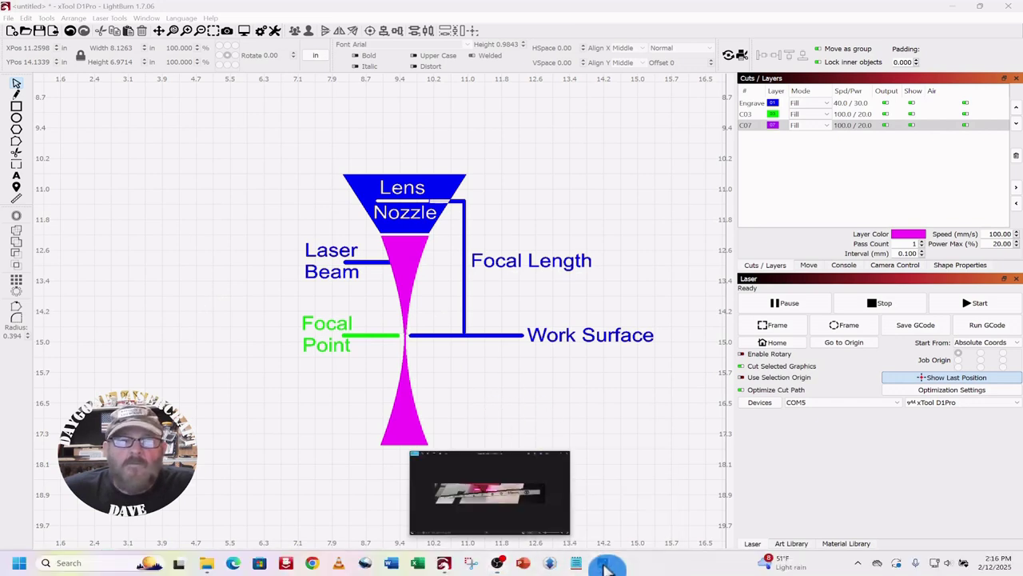
# Check the saved laser-over-ruler screenshot, then nudge the focal-length diagram up and left
pyautogui.click(601, 564)
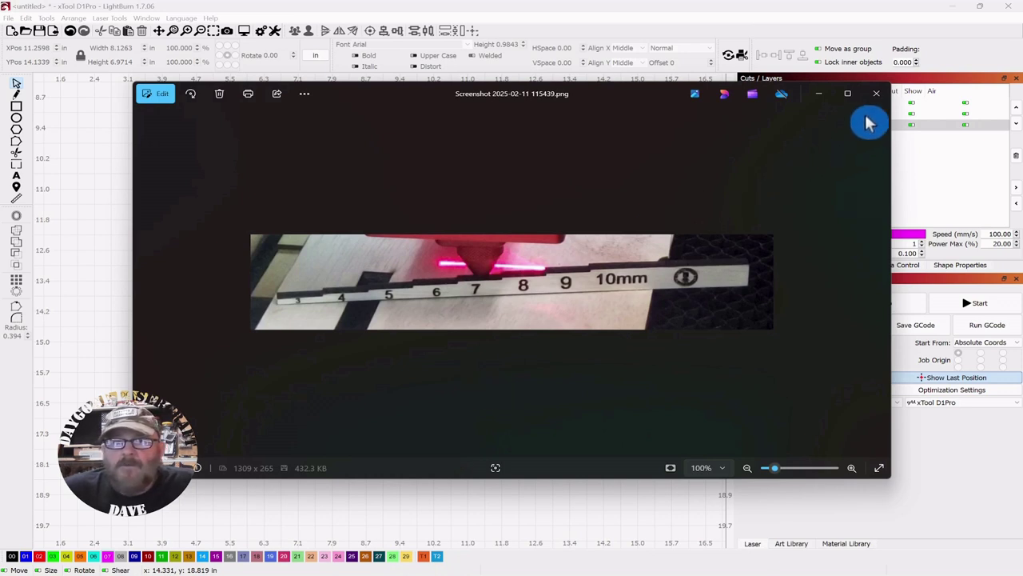
pyautogui.click(877, 95)
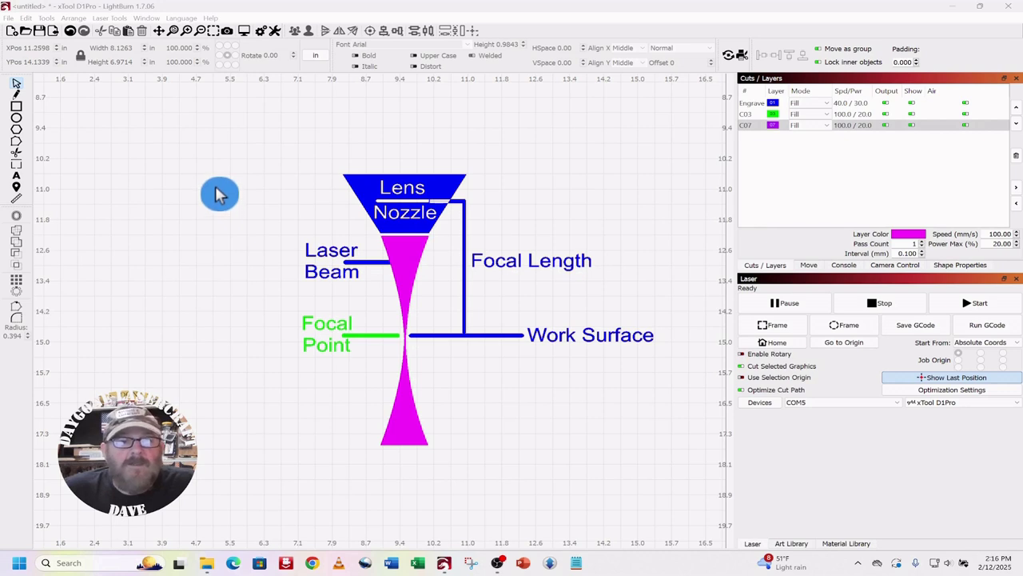
pyautogui.click(408, 257)
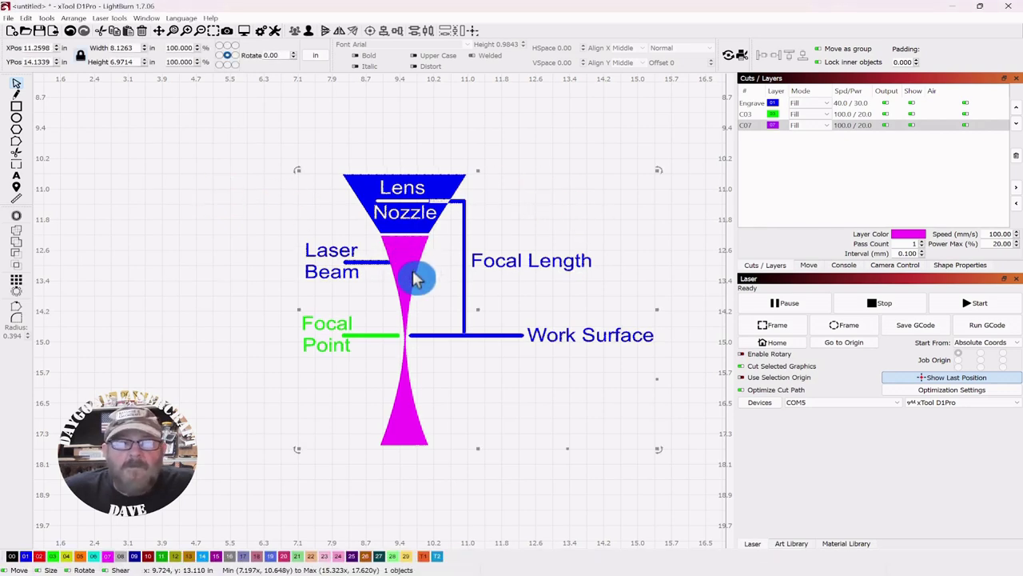
pyautogui.moveTo(411, 273)
pyautogui.mouseDown()
pyautogui.moveTo(390, 260)
pyautogui.moveTo(404, 267)
pyautogui.mouseUp()
pyautogui.click(234, 208)
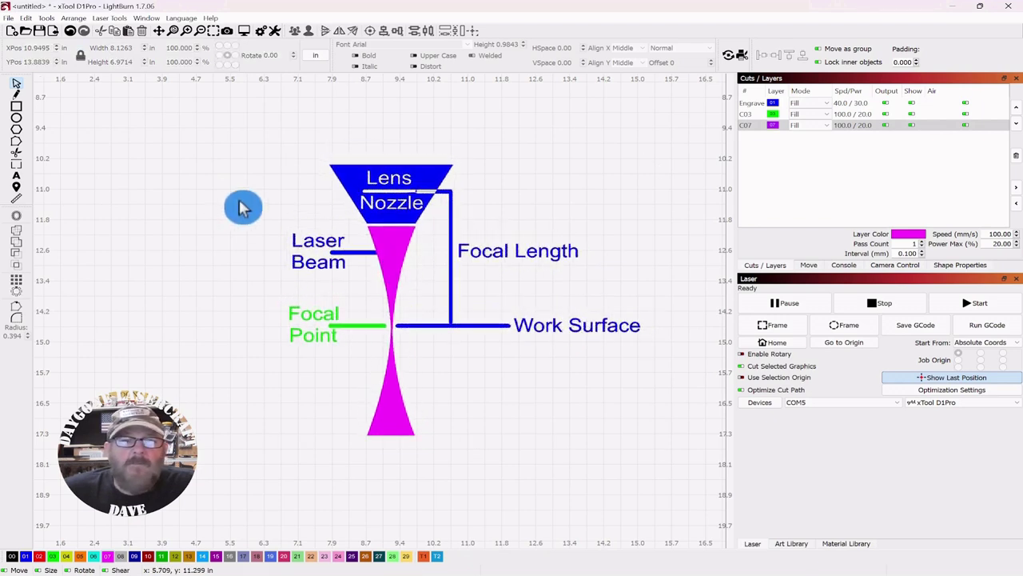
# Click on various parts of the focal-length diagram on the canvas
pyautogui.click(446, 183)
pyautogui.click(447, 190)
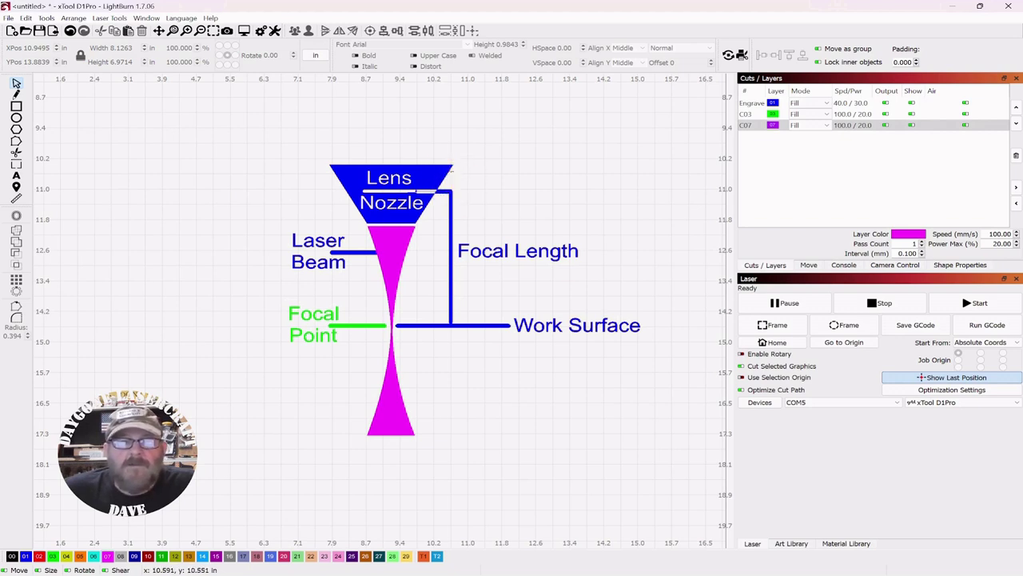
pyautogui.click(434, 251)
pyautogui.click(403, 432)
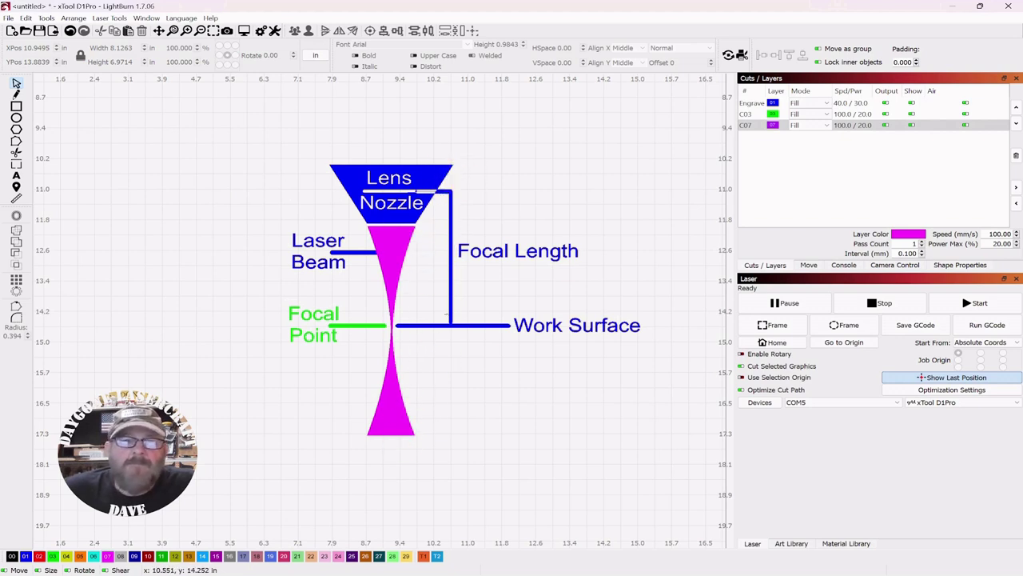
pyautogui.click(437, 284)
pyautogui.click(381, 196)
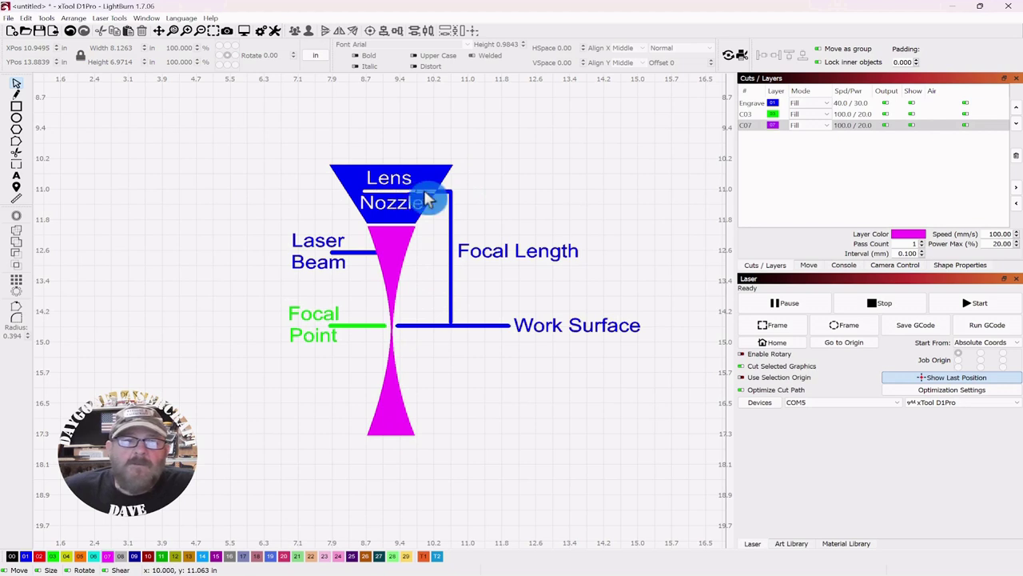
pyautogui.click(462, 200)
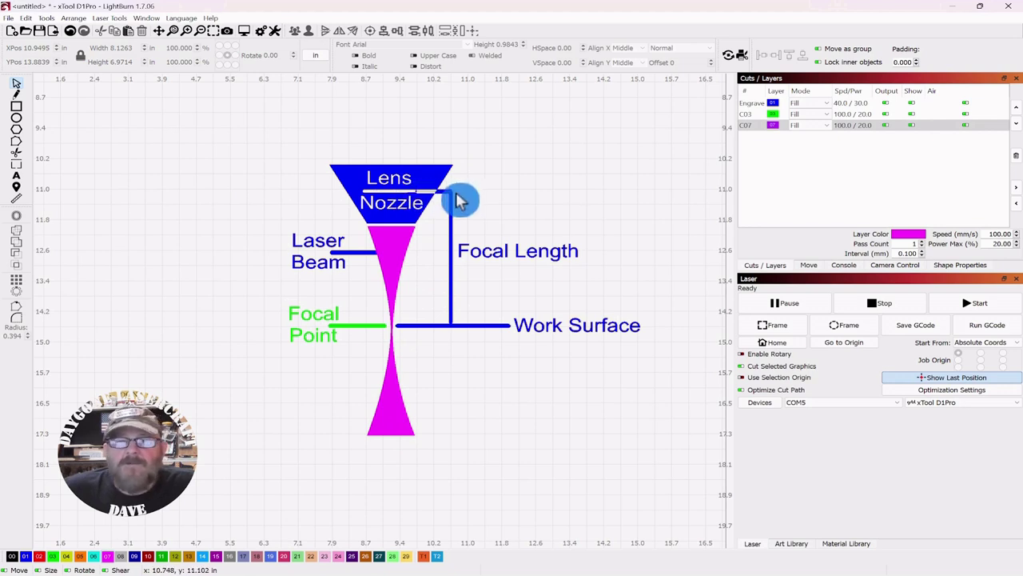
pyautogui.click(457, 203)
pyautogui.click(459, 329)
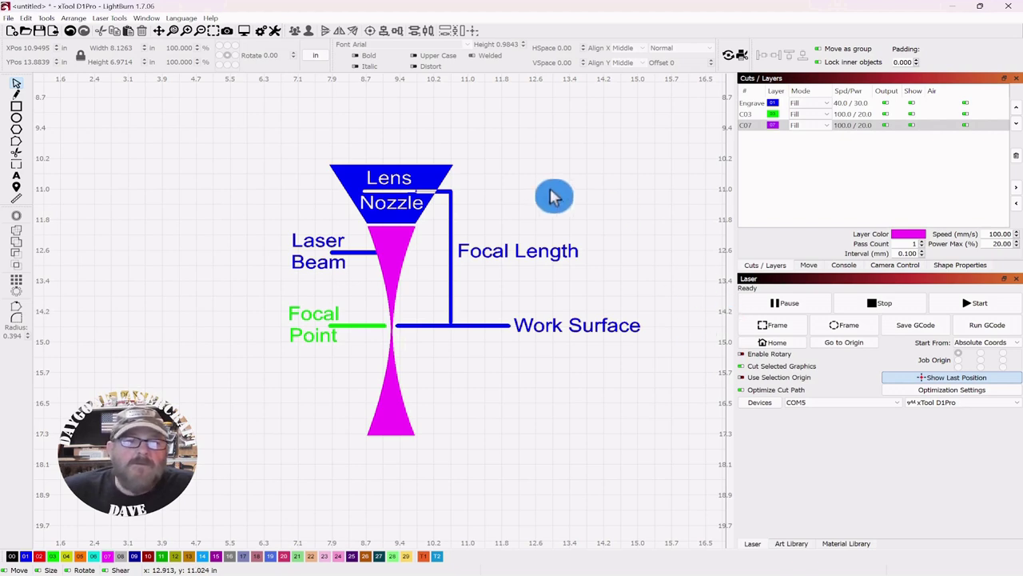
# Move the whole focal-length diagram off the work area to the right
pyautogui.moveTo(595, 149); pyautogui.dragTo(280, 353)
pyautogui.scroll(-3, 294, 375)
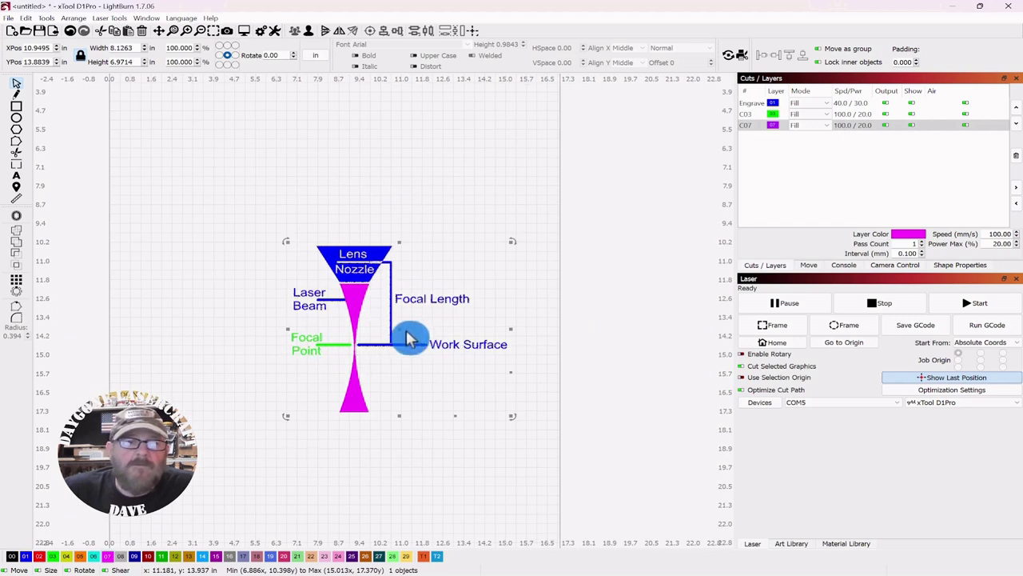
pyautogui.moveTo(456, 342); pyautogui.dragTo(817, 331)
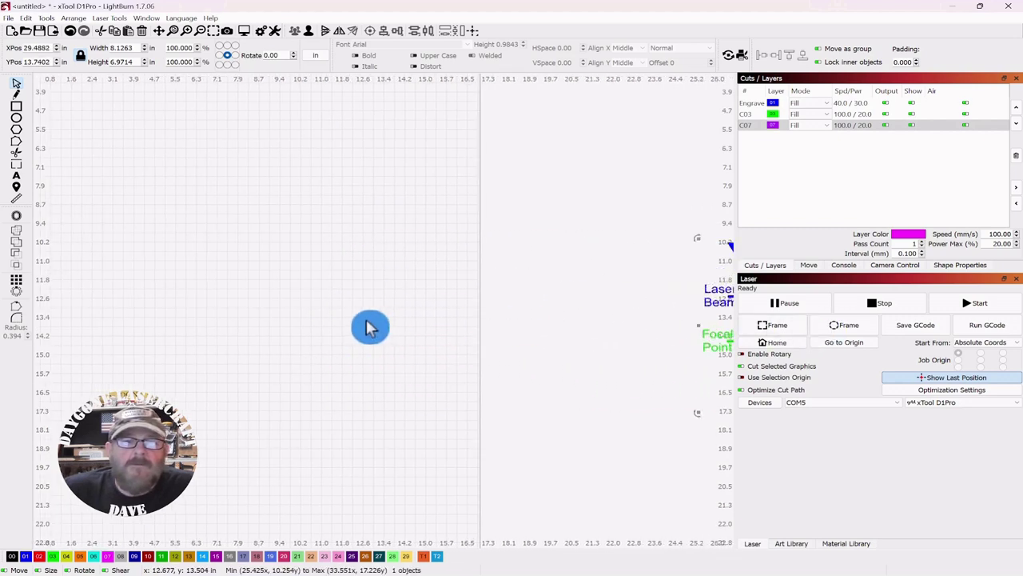
pyautogui.scroll(3, 405, 278)
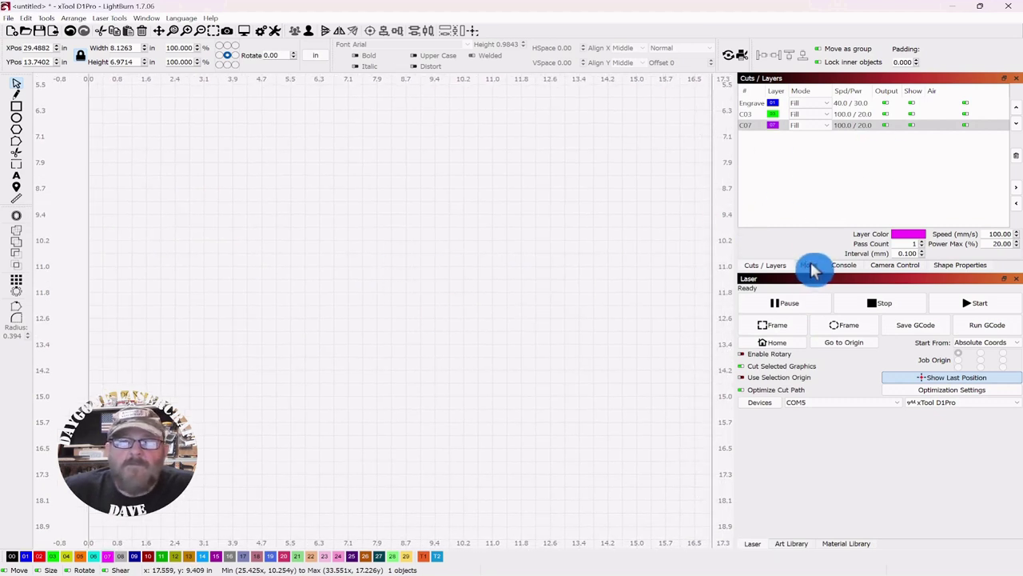
# Update the live camera overlay and centre the view on the taped board
pyautogui.click(899, 266)
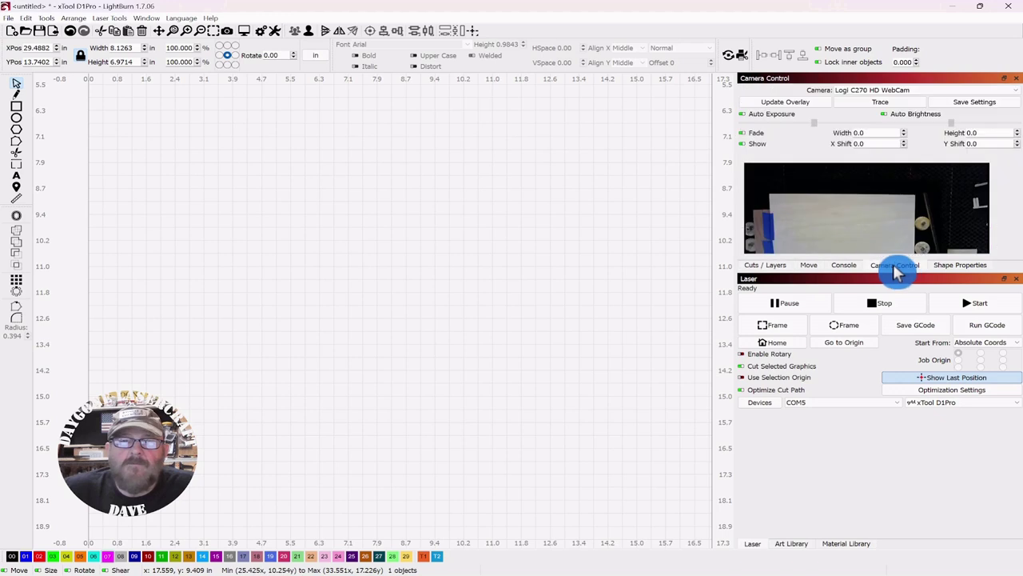
pyautogui.click(786, 110)
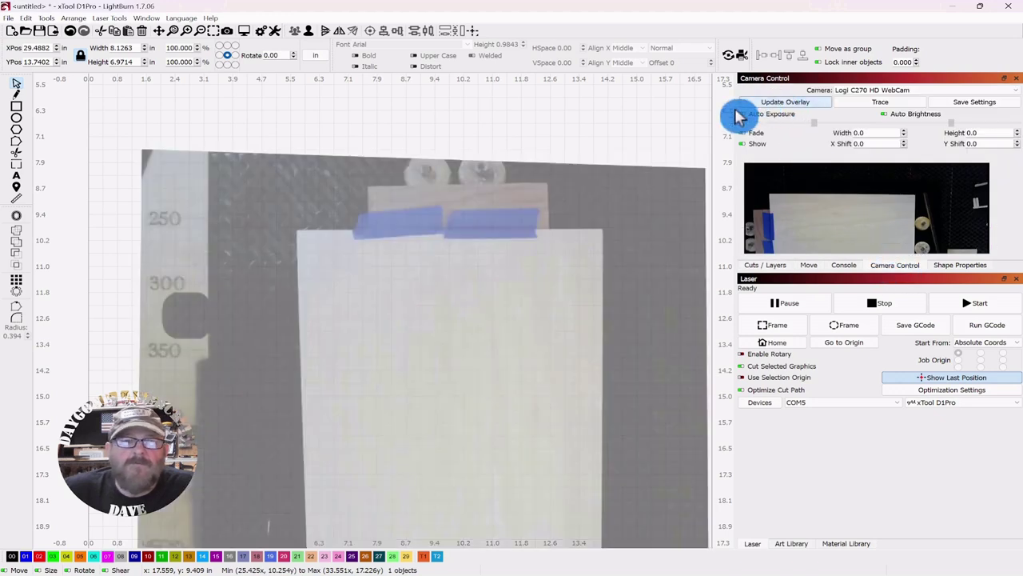
pyautogui.moveTo(520, 368); pyautogui.dragTo(434, 274)
pyautogui.scroll(-2, 450, 272)
pyautogui.click(434, 275)
pyautogui.moveTo(430, 208); pyautogui.dragTo(418, 235)
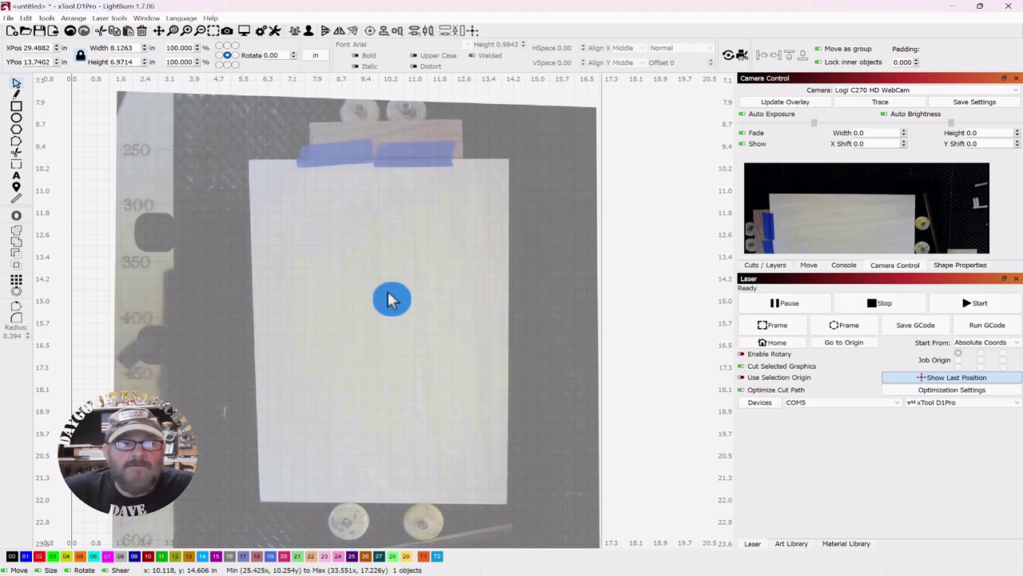
pyautogui.moveTo(397, 295); pyautogui.dragTo(388, 267)
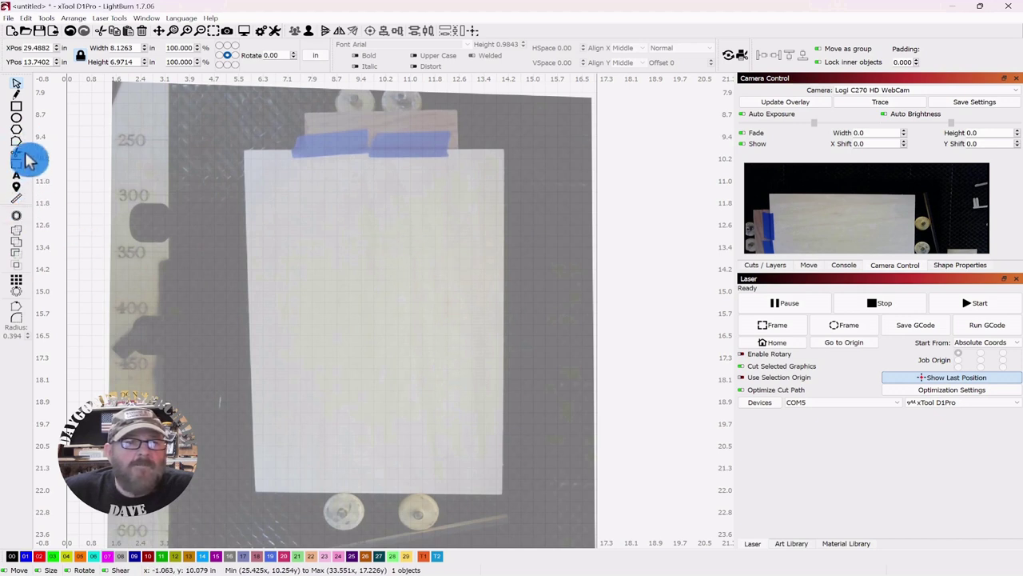
# Draw a vertical line down the paper and set its height to 10 inches
pyautogui.click(16, 94)
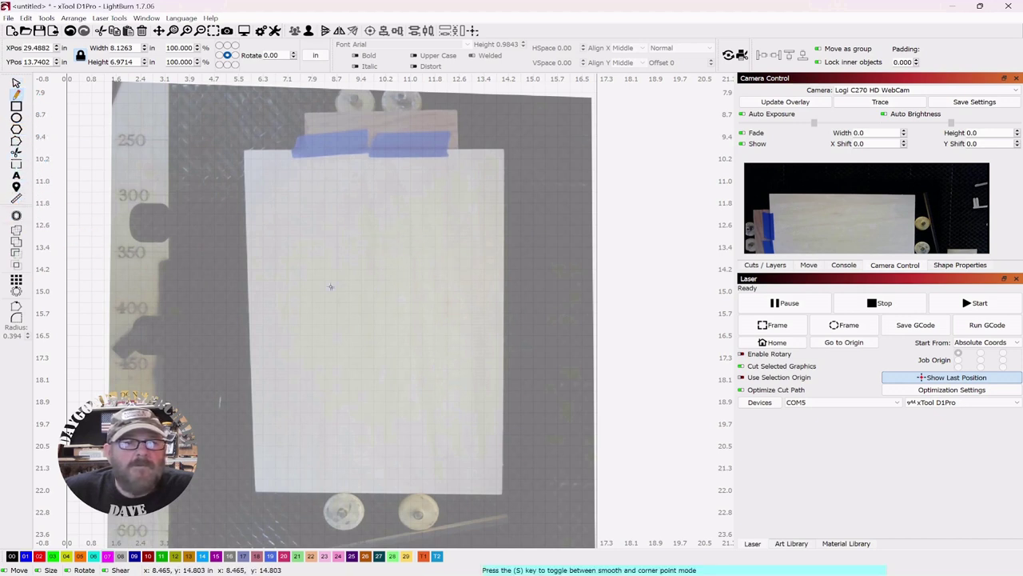
pyautogui.click(333, 196)
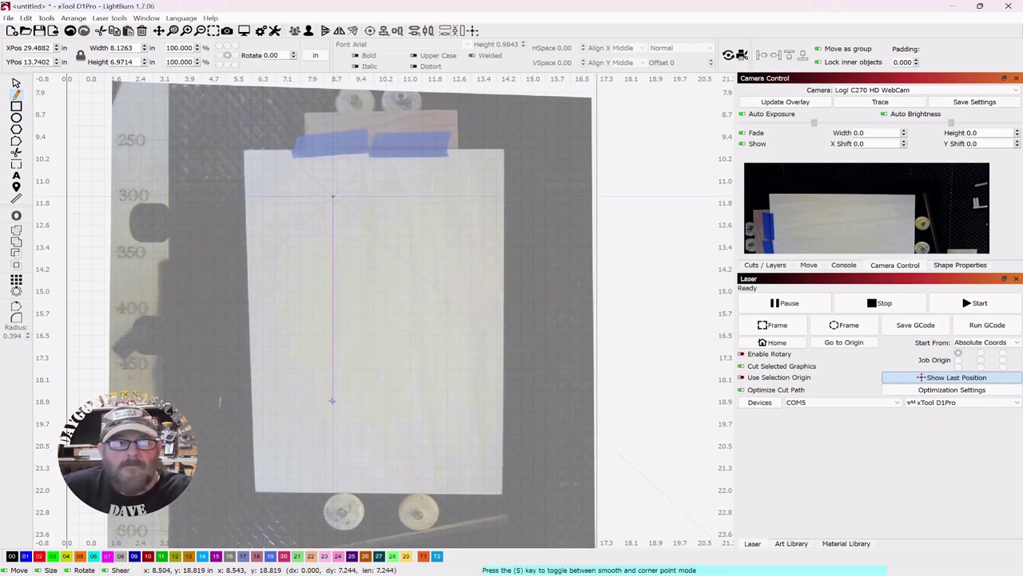
pyautogui.click(335, 456)
pyautogui.click(16, 83)
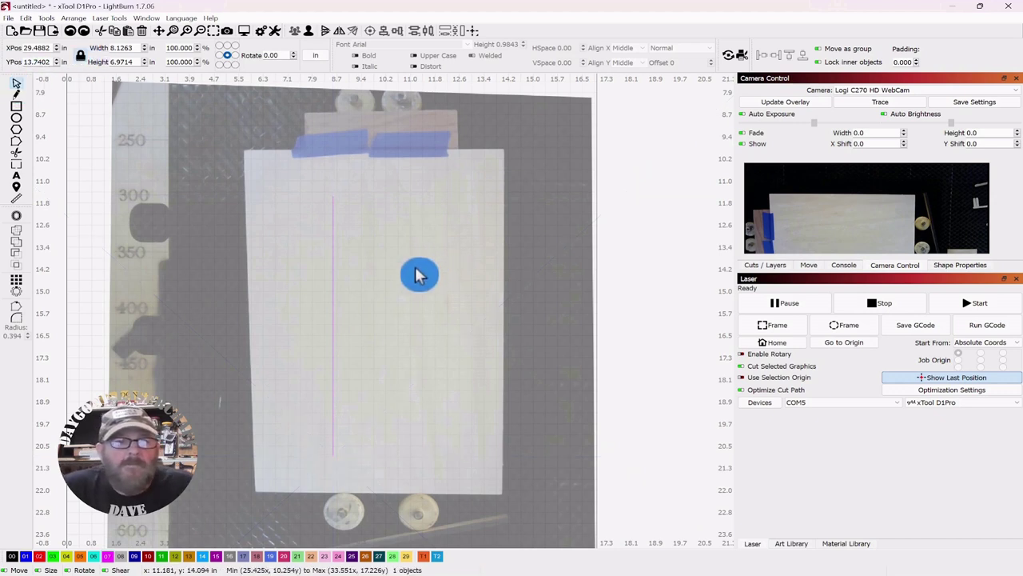
pyautogui.moveTo(394, 243); pyautogui.dragTo(324, 312)
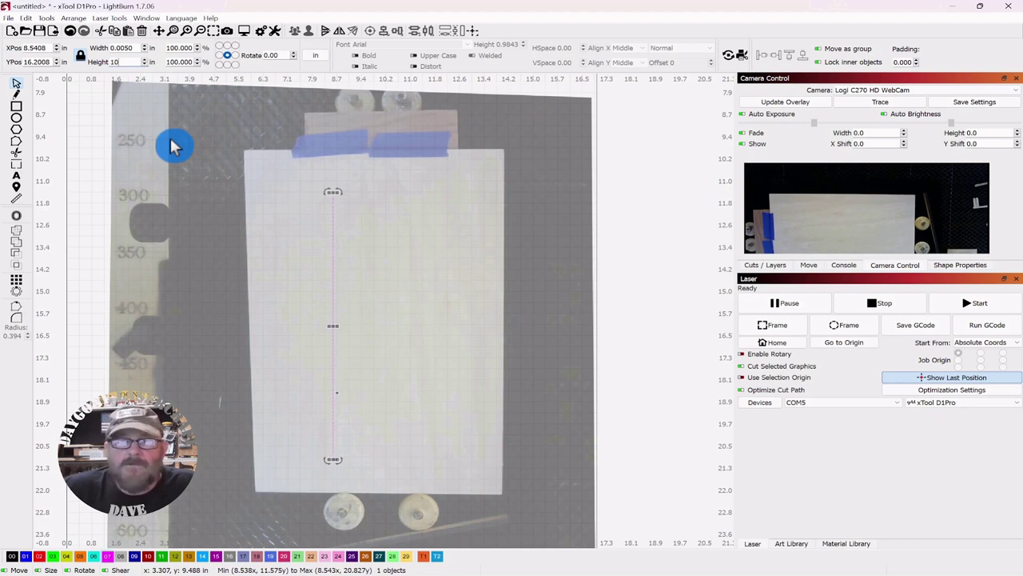
pyautogui.press('Return')
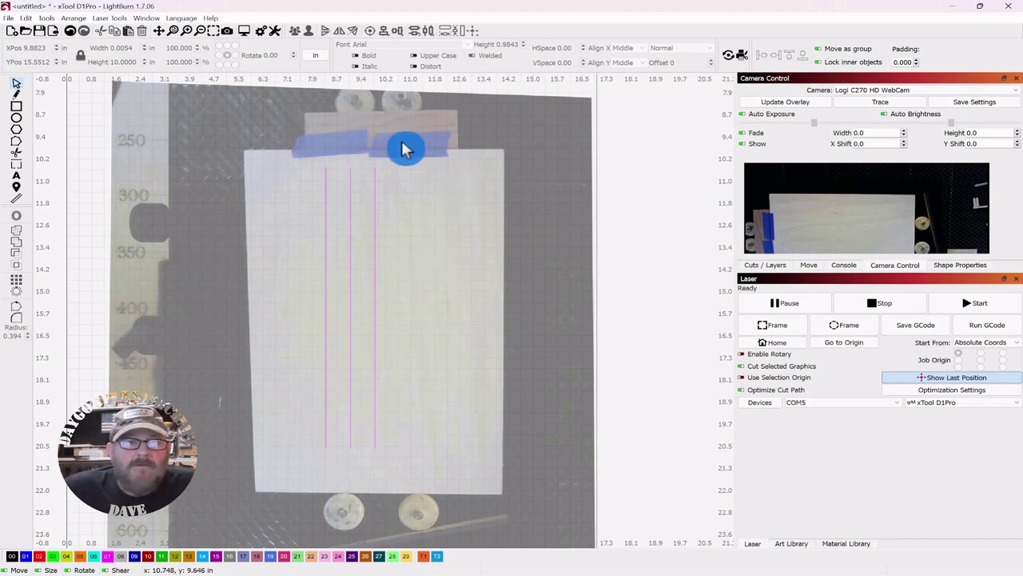
# Move all three parallel lines right toward the centre of the paper
pyautogui.moveTo(410, 151); pyautogui.dragTo(312, 428)
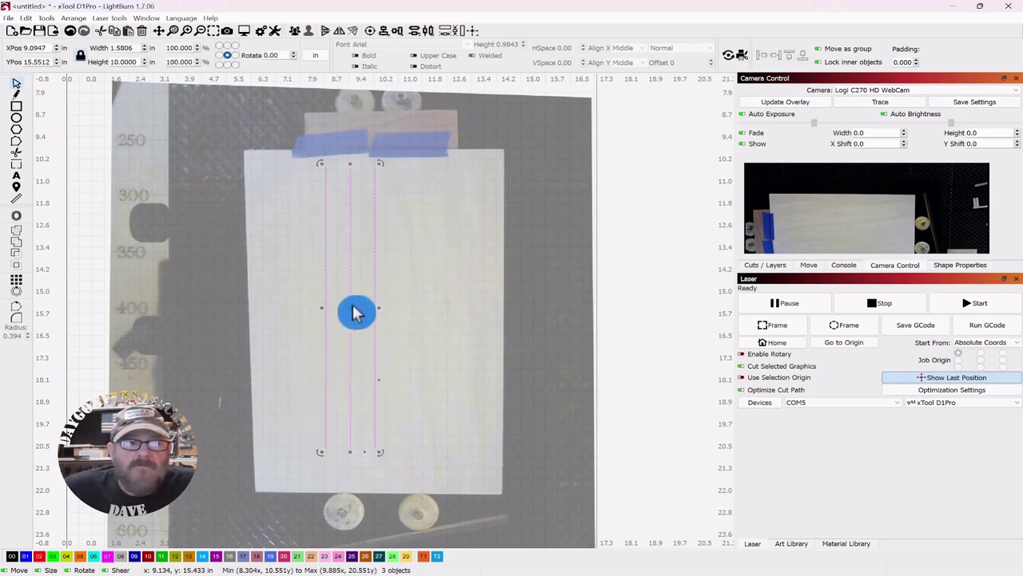
pyautogui.moveTo(350, 307); pyautogui.dragTo(377, 325)
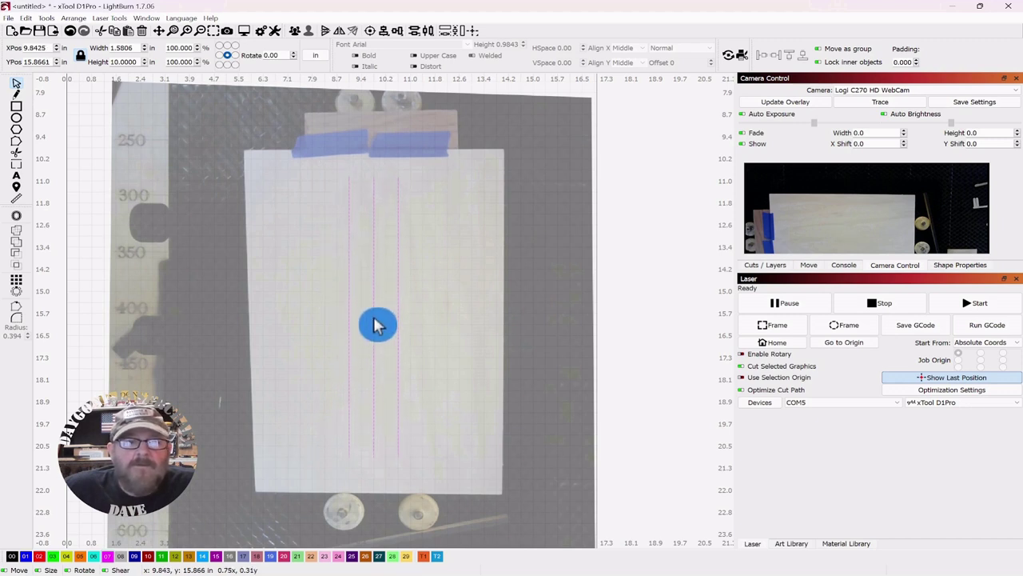
pyautogui.moveTo(377, 324); pyautogui.dragTo(377, 324)
pyautogui.click(441, 282)
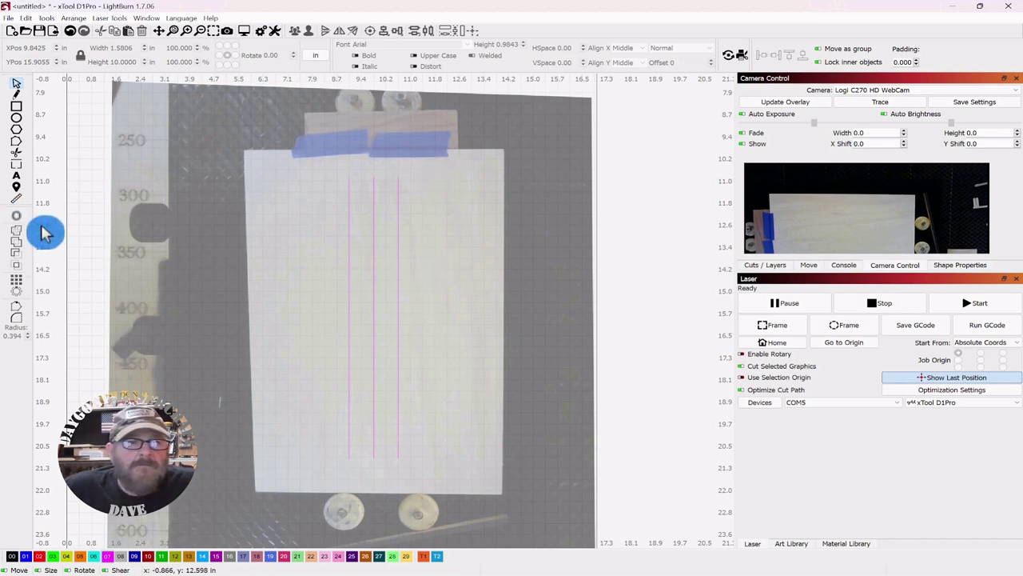
# Position the laser head at the top of the first line
pyautogui.click(16, 187)
pyautogui.scroll(3, 352, 212)
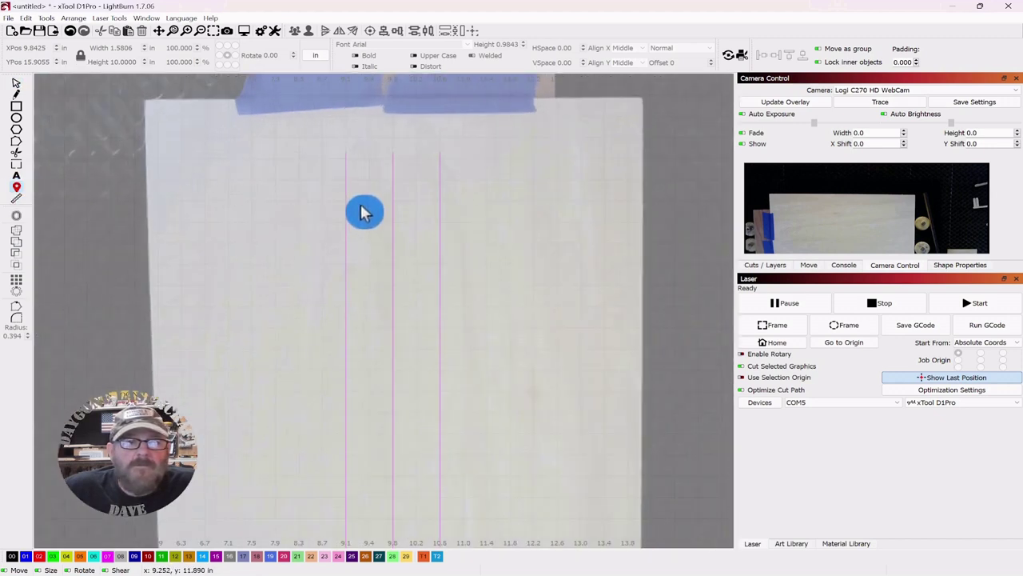
pyautogui.click(344, 154)
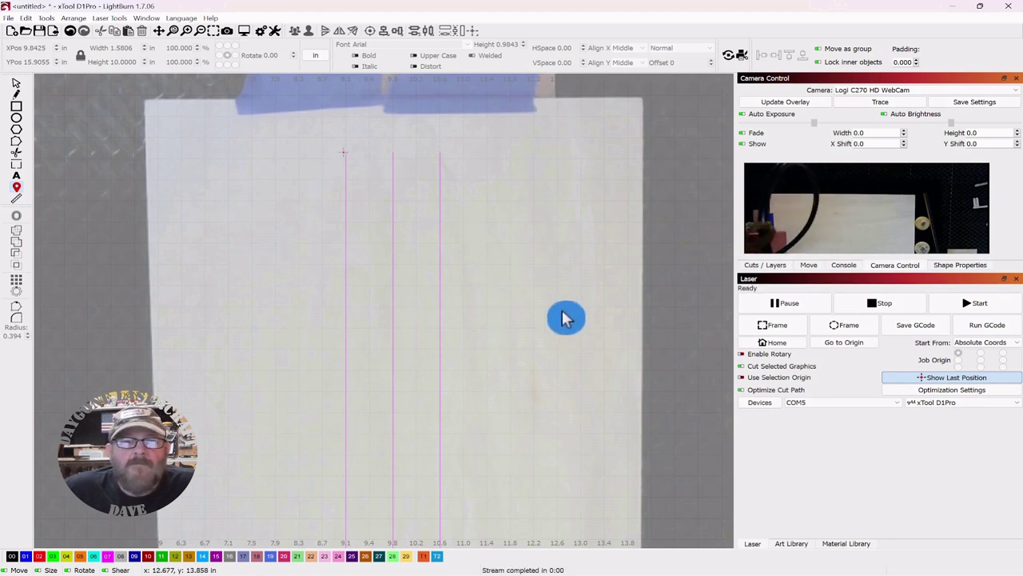
pyautogui.scroll(-3, 566, 319)
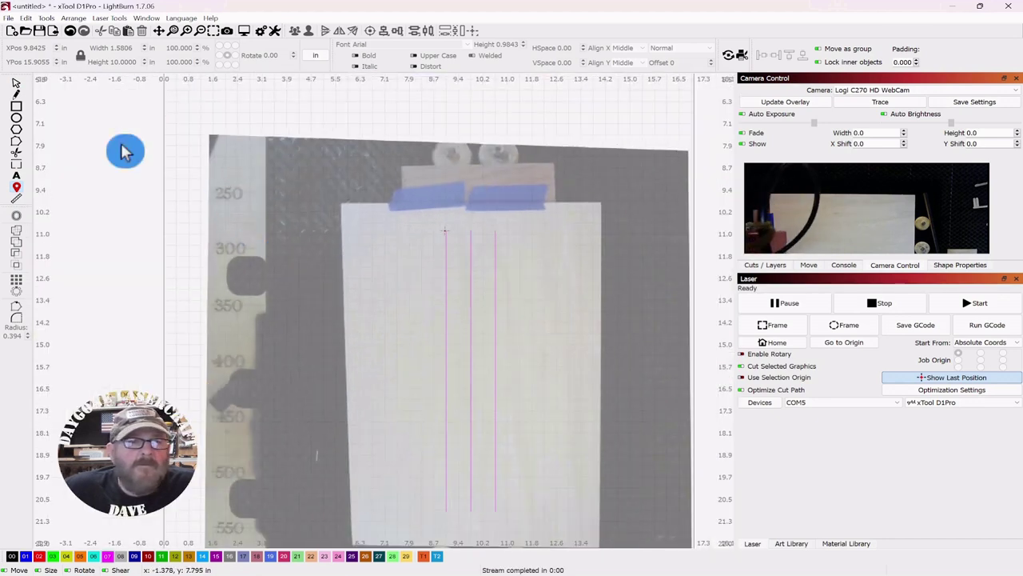
# Select all three lines and frame them on the material
pyautogui.click(14, 87)
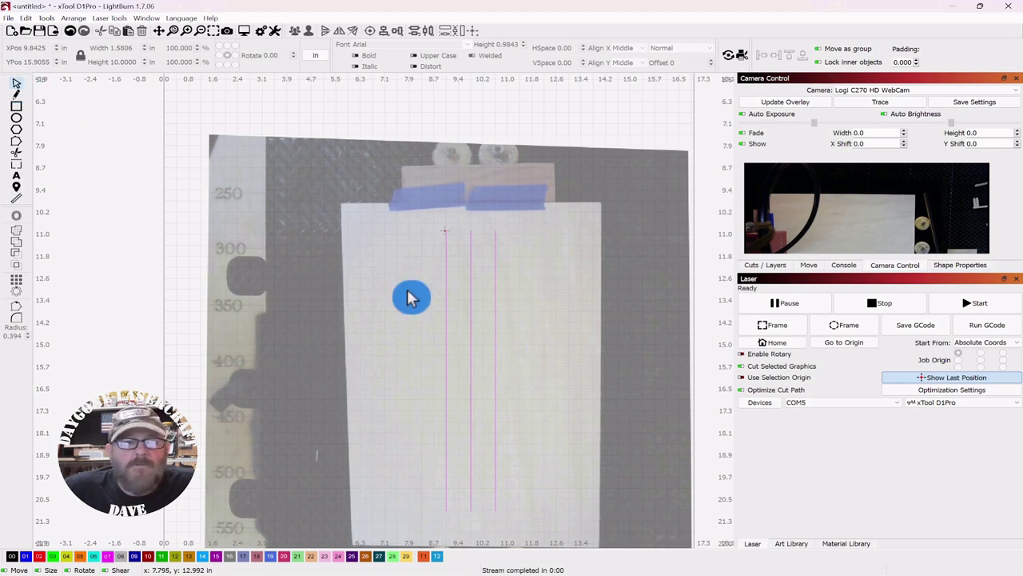
pyautogui.moveTo(532, 258); pyautogui.dragTo(339, 366)
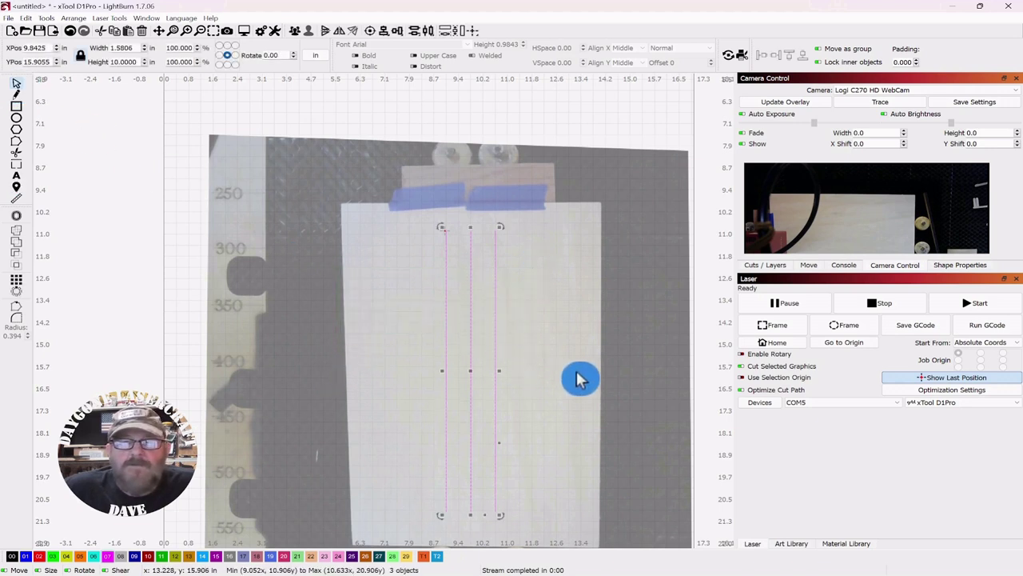
pyautogui.click(770, 326)
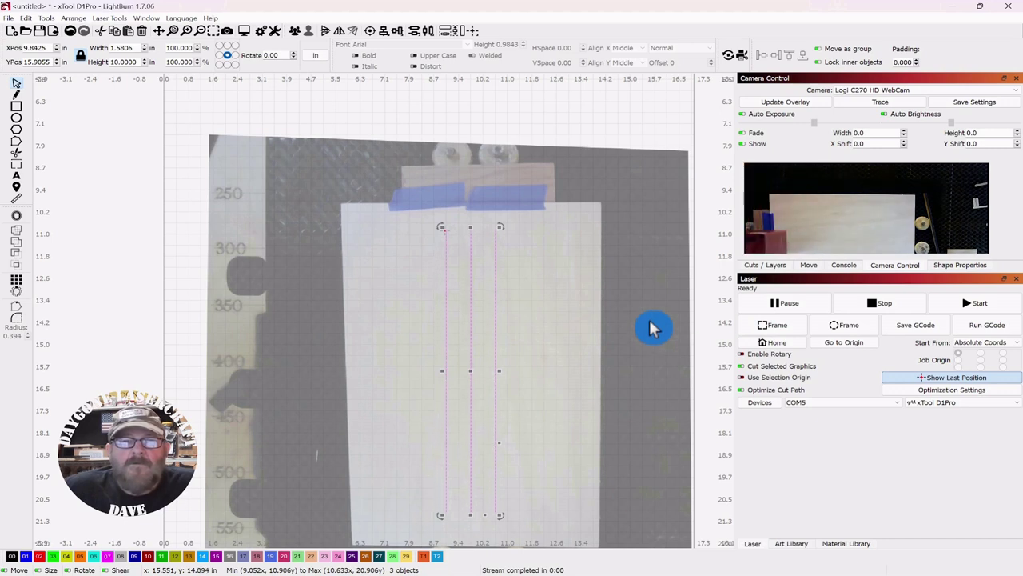
# Put the three lines on red layer C02 (Line, 50 mm/s, 40% power)
pyautogui.click(766, 266)
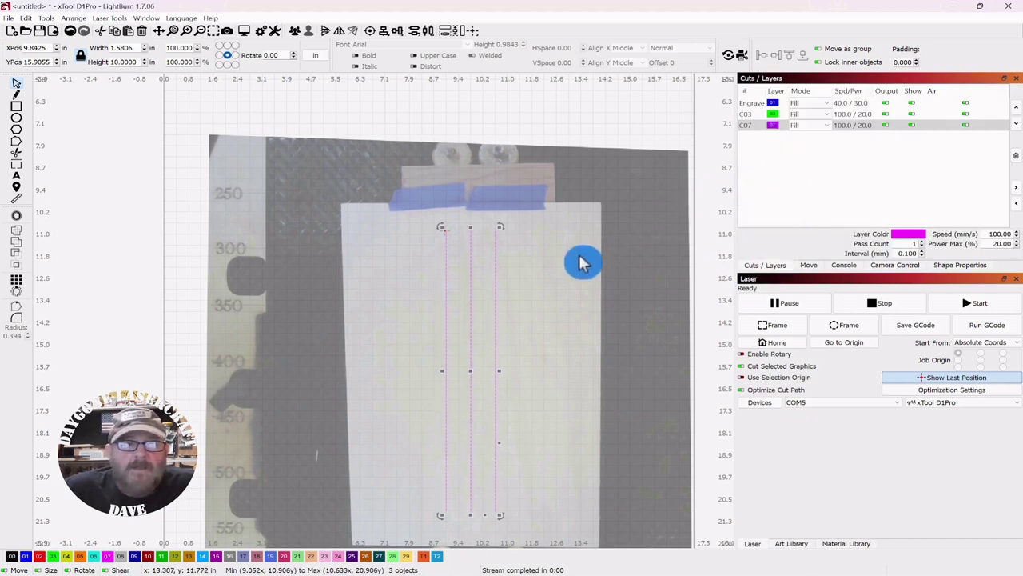
pyautogui.click(39, 558)
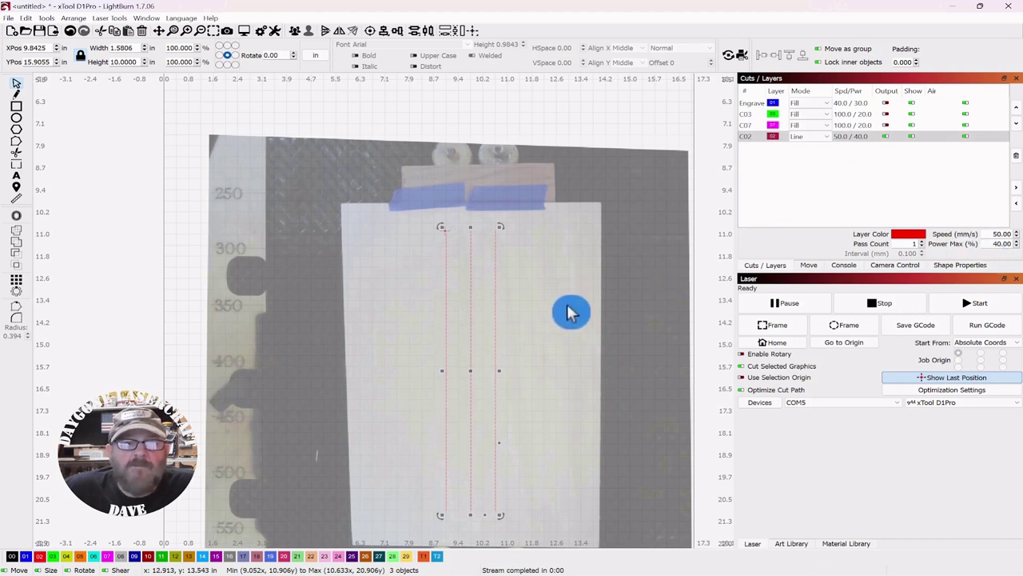
pyautogui.moveTo(551, 324); pyautogui.dragTo(544, 279)
pyautogui.click(546, 288)
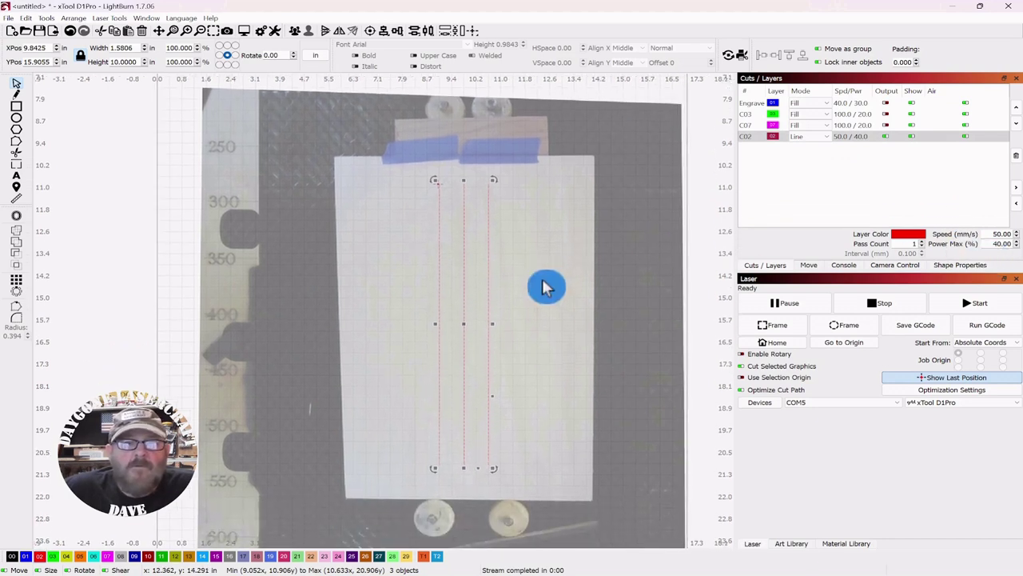